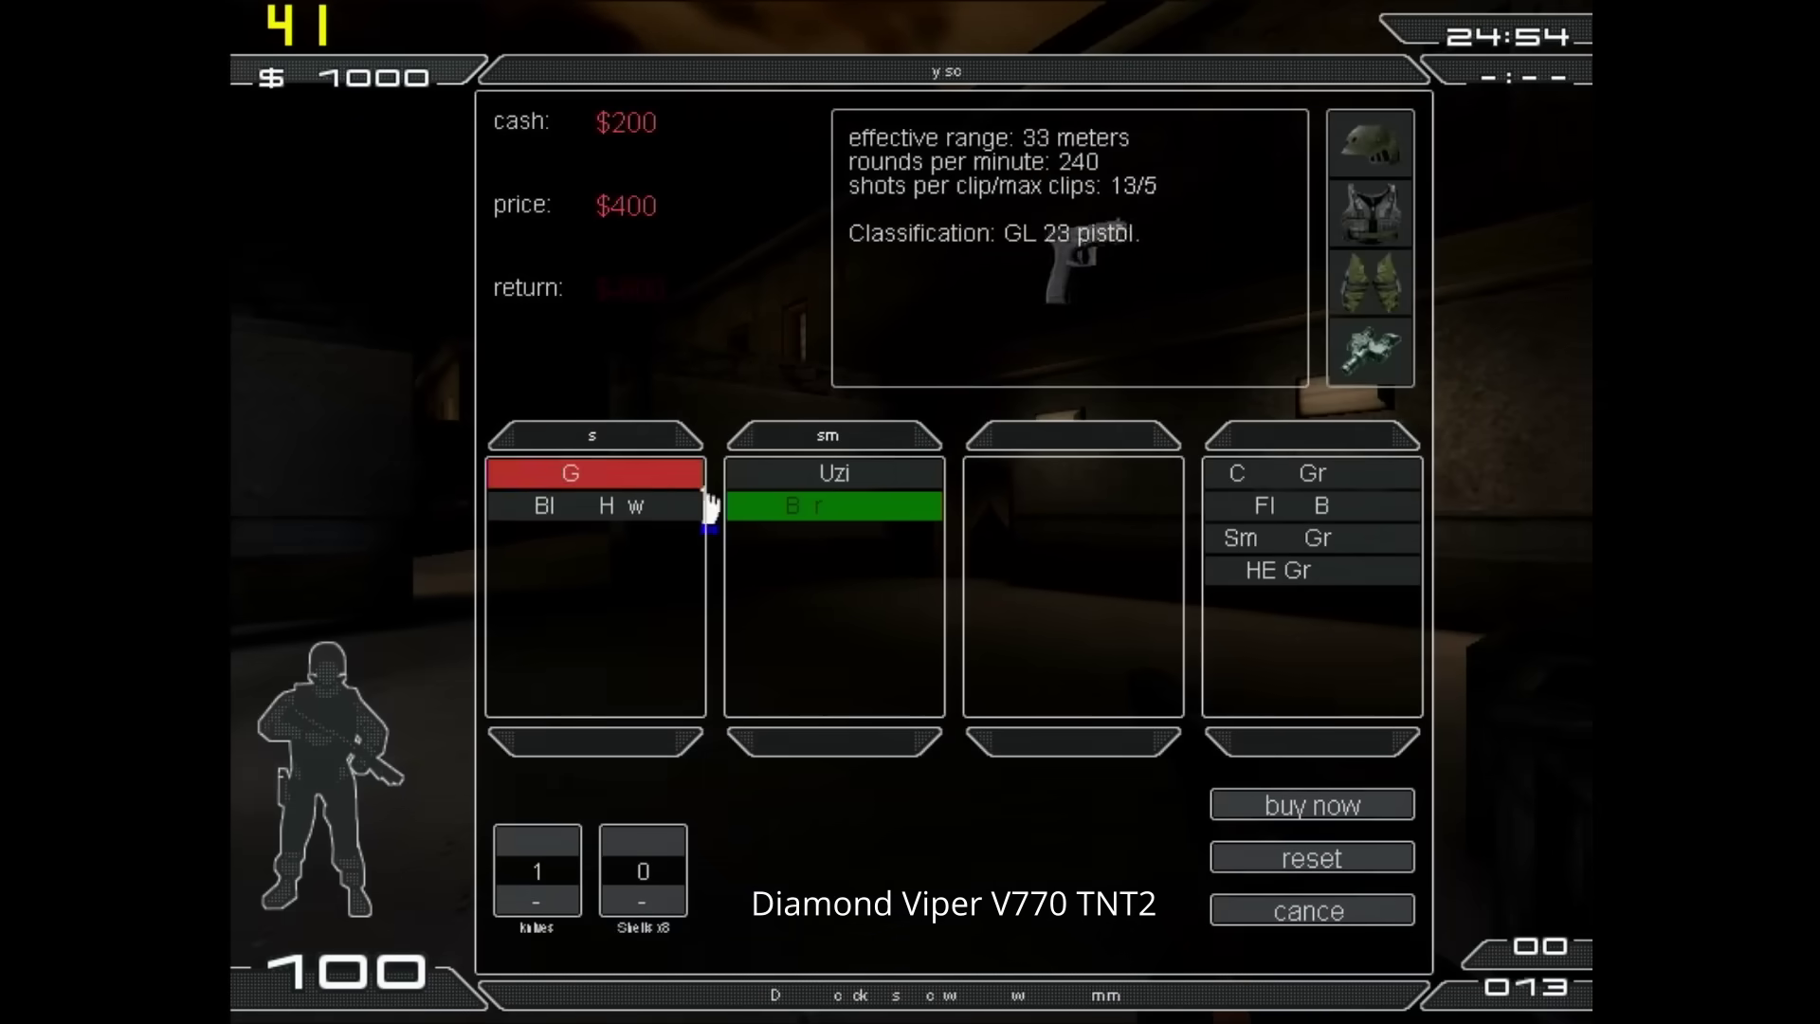
{"action": "left_click", "coordinate": [838, 512]}
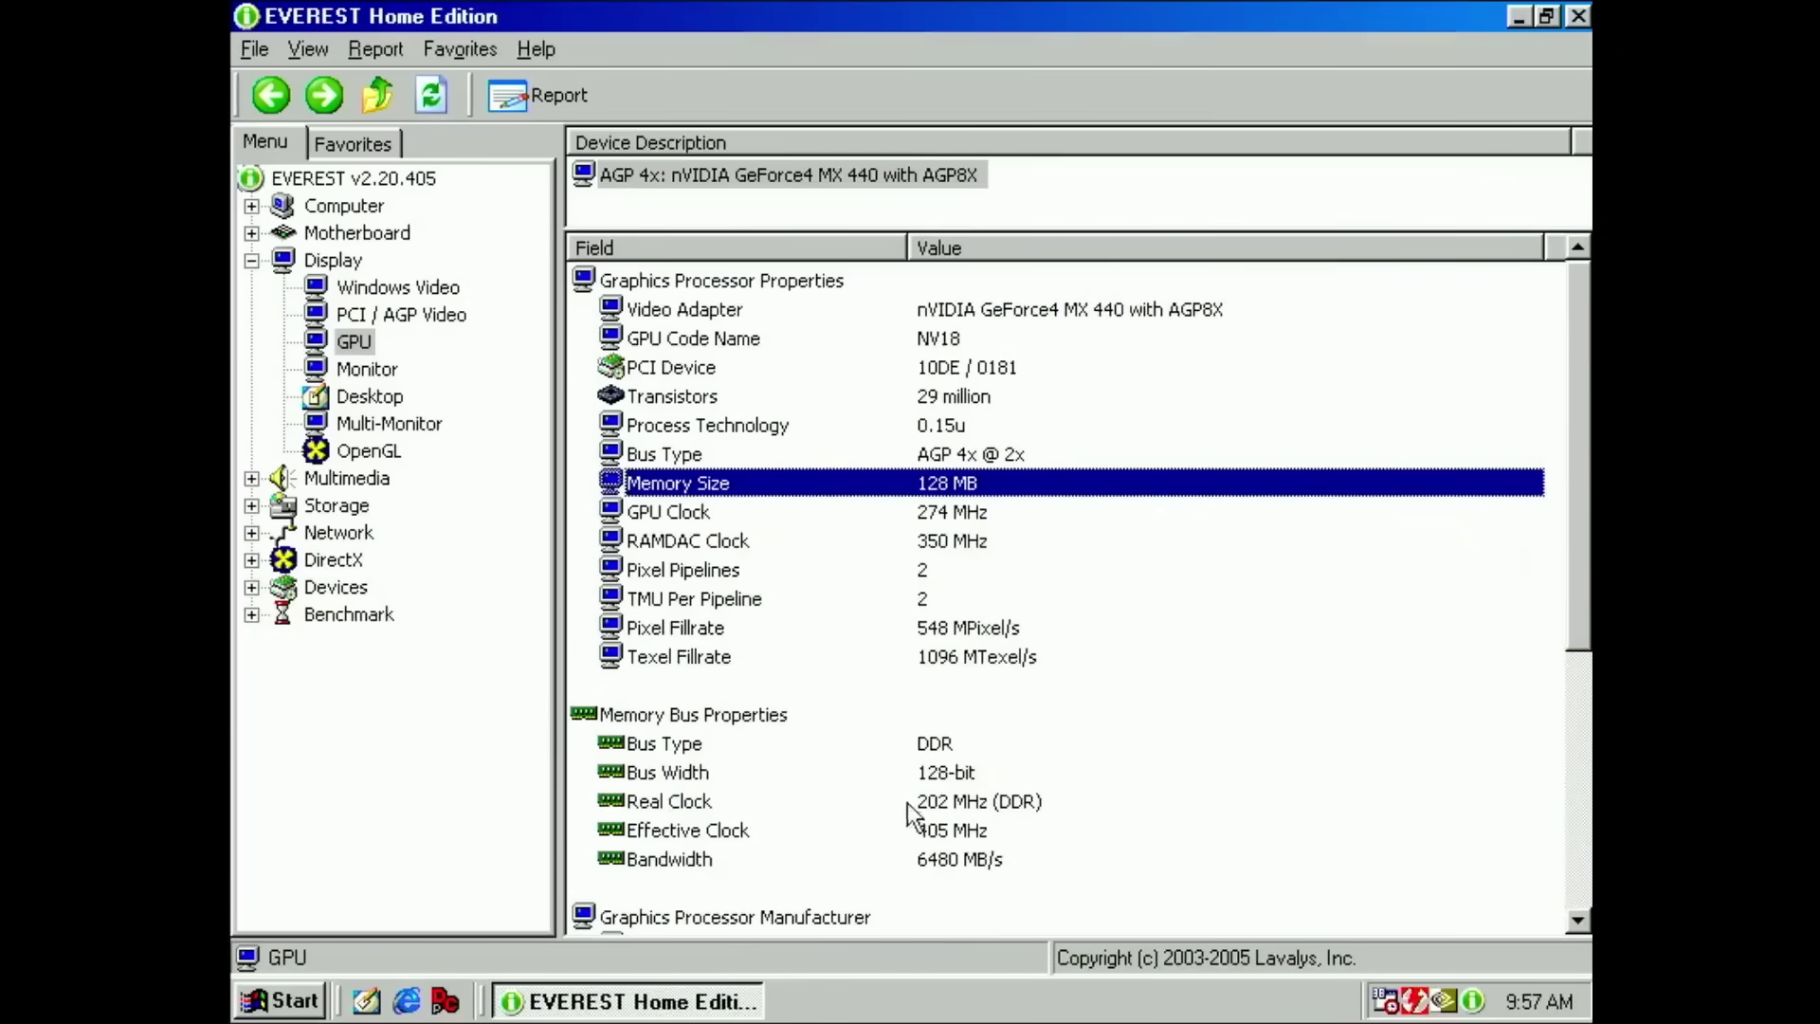
Check the real clock entry and its neighbouring entry under the GPU's memory bus properties
{"action": "left_click", "coordinate": [923, 805]}
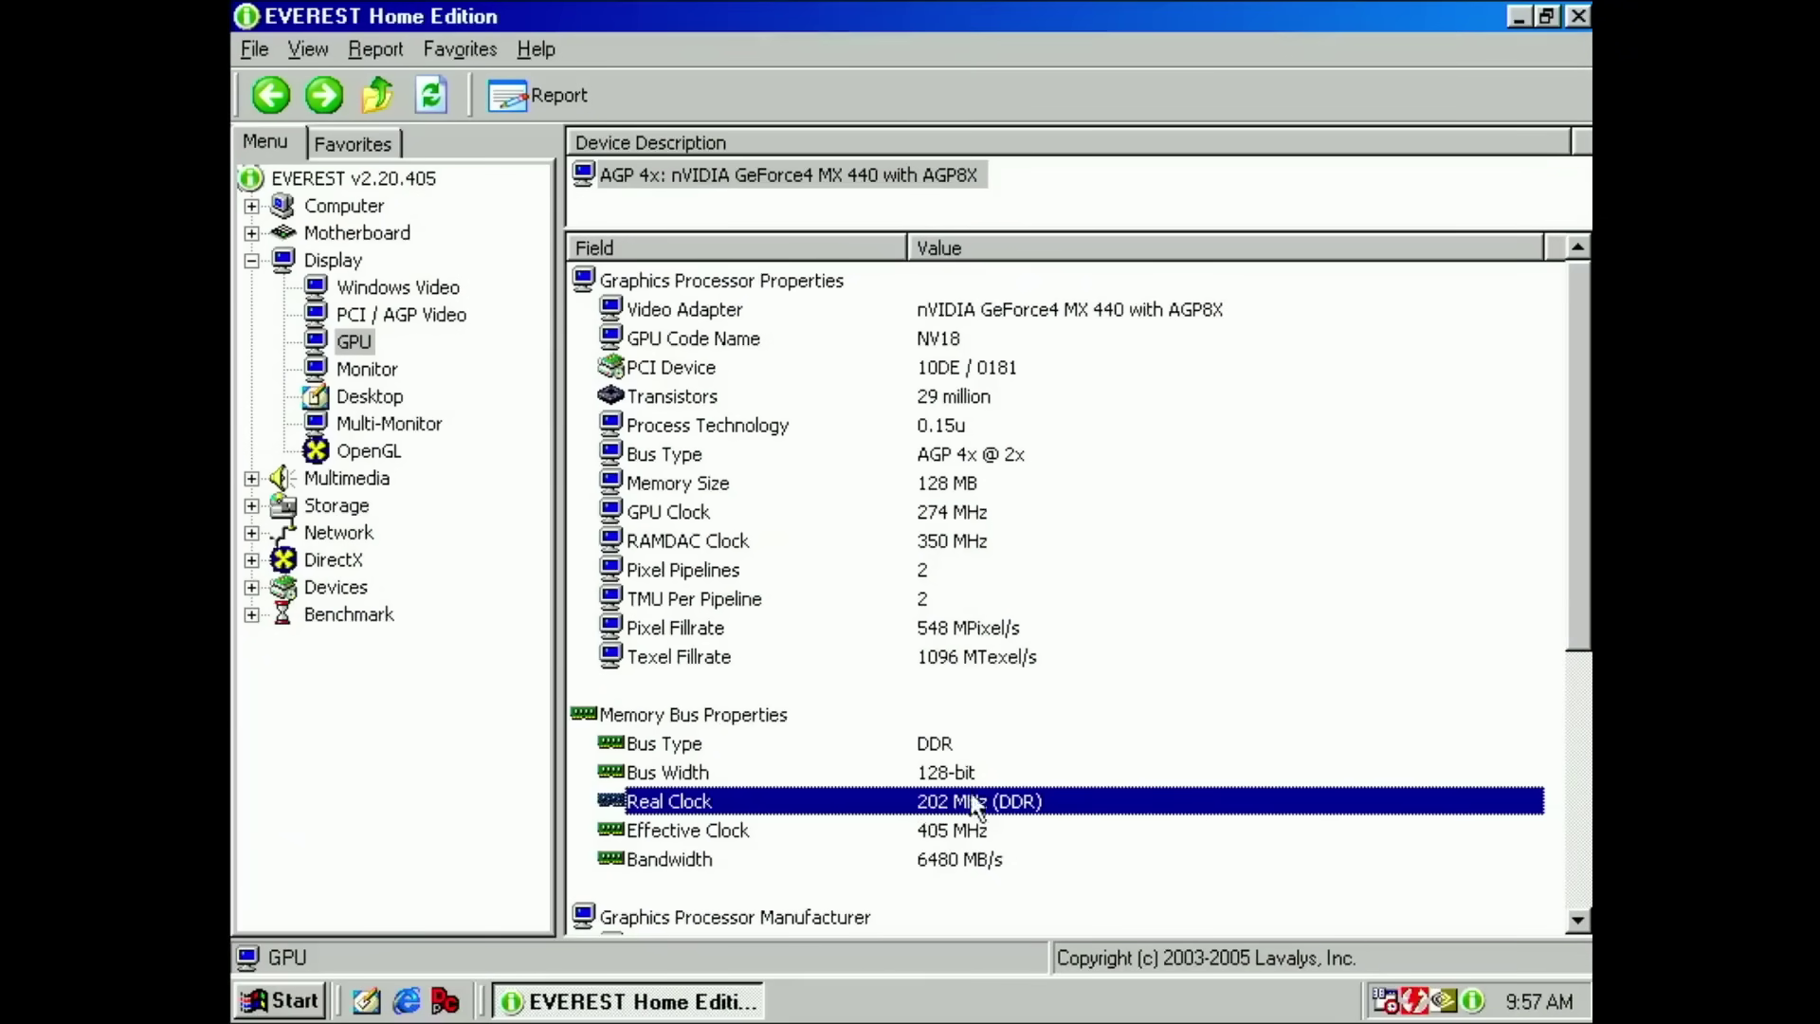
{"action": "key", "text": "Up"}
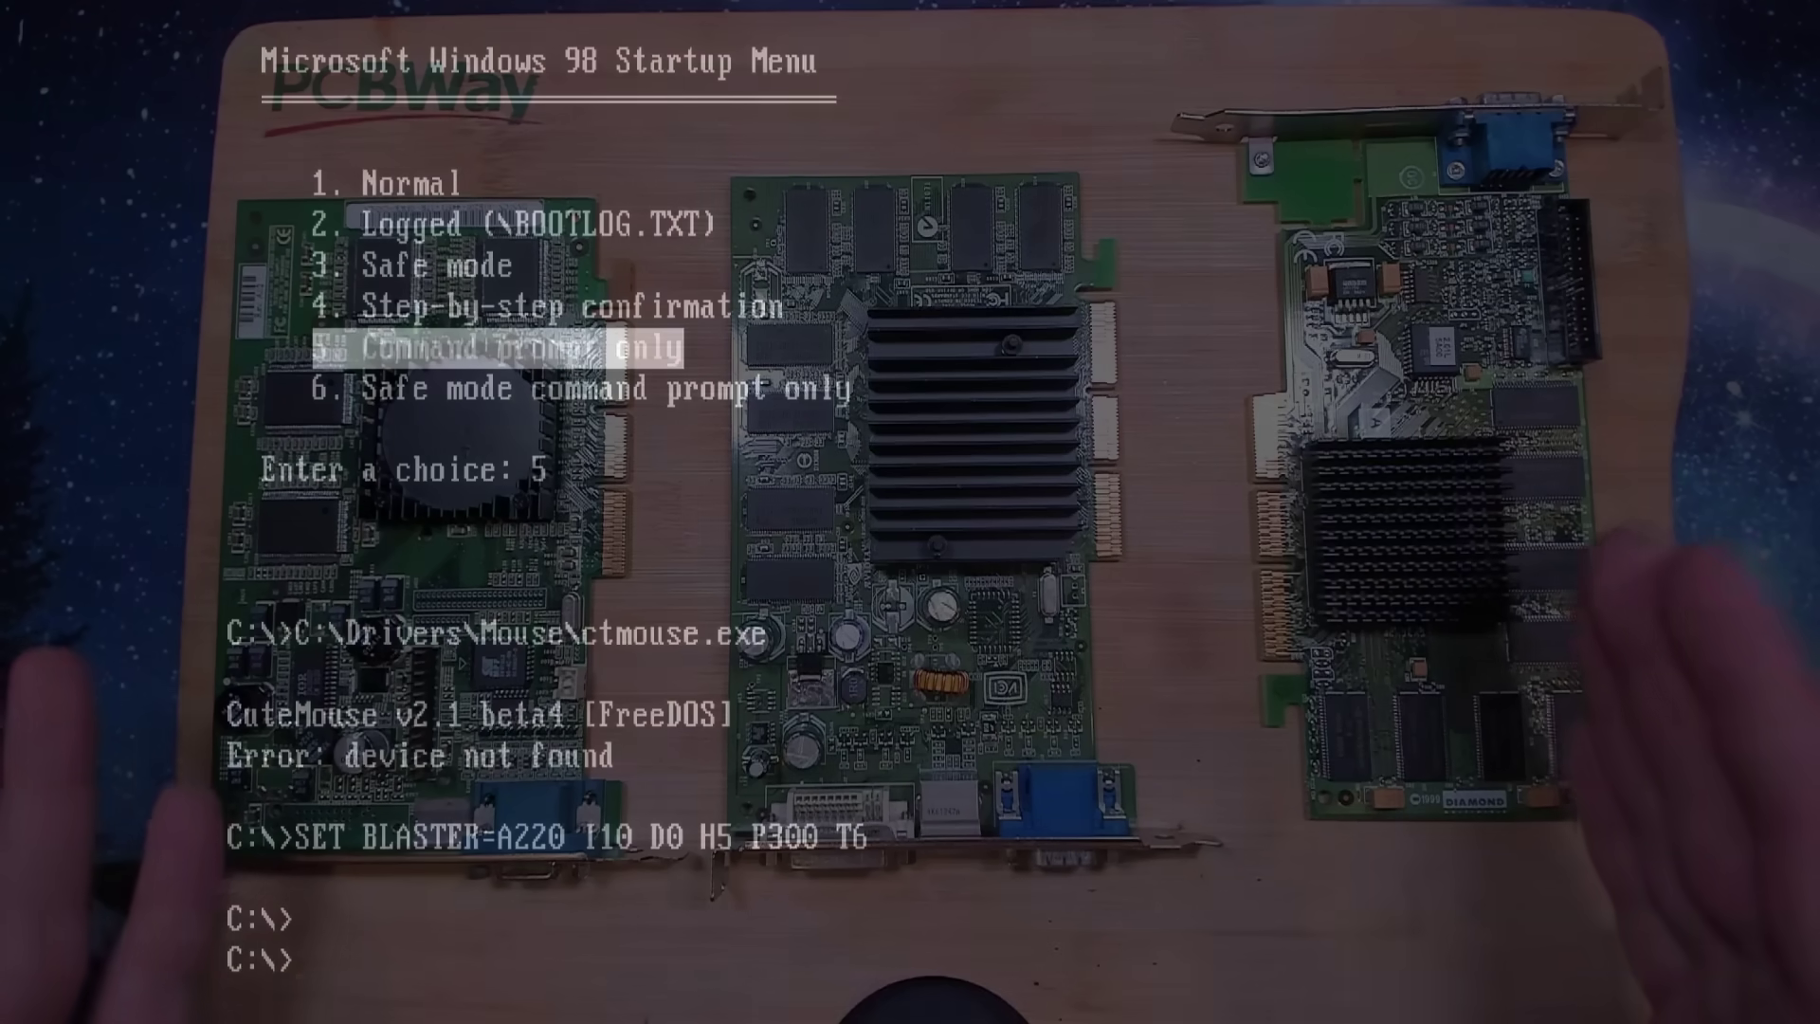
{"action": "type", "text": "m"}
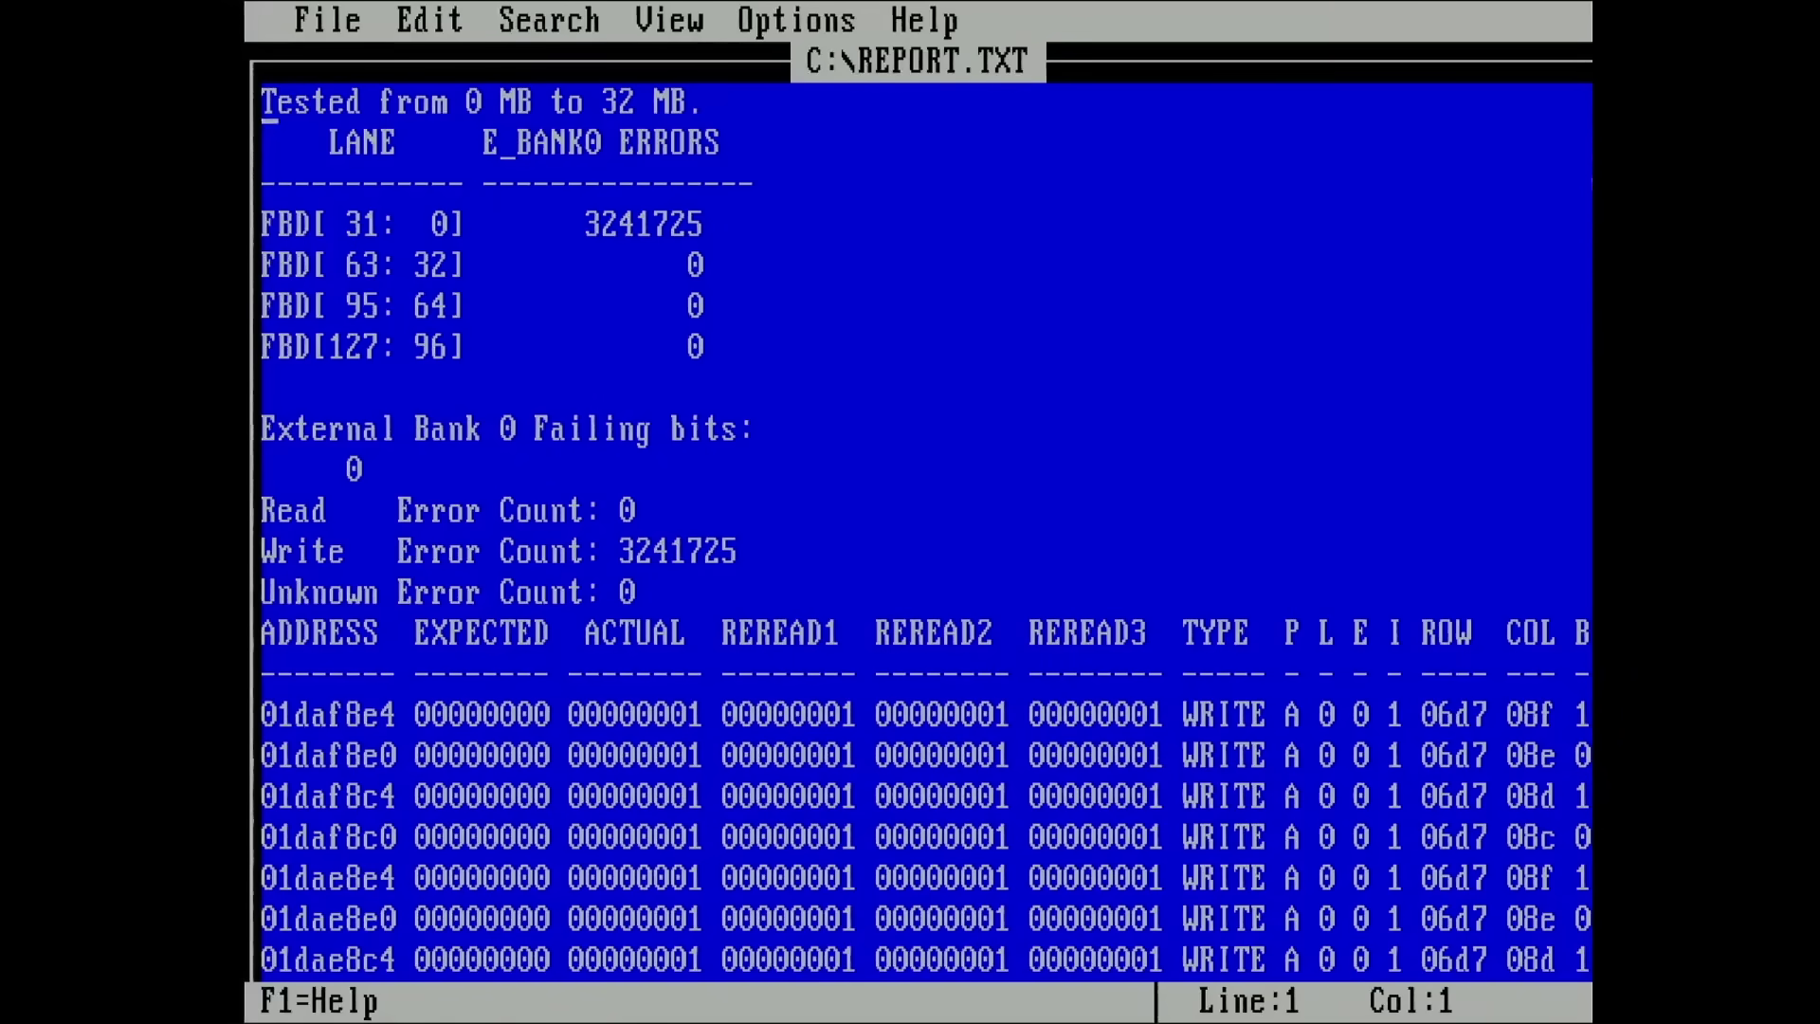
Examine the error count of lane FBD[31:0] for external bank 0 in the memory test report
{"action": "left_click", "coordinate": [268, 224]}
{"action": "key", "text": "Right"}
{"action": "key", "text": "Right"}
{"action": "key", "text": "Right"}
{"action": "key", "text": "Right"}
{"action": "key", "text": "Right"}
{"action": "key", "text": "Right"}
{"action": "key", "text": "Right"}
{"action": "key", "text": "Right"}
{"action": "key", "text": "Right"}
{"action": "key", "text": "Right"}
{"action": "key", "text": "Right"}
{"action": "key", "text": "Right"}
{"action": "key", "text": "Right"}
{"action": "key", "text": "Right"}
{"action": "key", "text": "Right"}
{"action": "key", "text": "Right"}
{"action": "key", "text": "Right"}
{"action": "key", "text": "Right"}
{"action": "key", "text": "Right"}
{"action": "key", "text": "Right"}
{"action": "key", "text": "Right"}
{"action": "key", "text": "Right"}
{"action": "key", "text": "Right"}
{"action": "key", "text": "Right"}
{"action": "key", "text": "Right"}
{"action": "key", "text": "Right"}
{"action": "key", "text": "Right"}
{"action": "key", "text": "Right"}
{"action": "key", "text": "Left"}
{"action": "key", "text": "Left"}
{"action": "key", "text": "Left"}
Compare the error counts of the four FBD lanes, from FBD[31:0] down to FBD[127:96]
{"action": "key", "text": "Down"}
{"action": "key", "text": "Down"}
{"action": "key", "text": "Down"}
{"action": "left_click", "coordinate": [696, 225]}
{"action": "left_click", "coordinate": [697, 267]}
{"action": "left_click", "coordinate": [696, 348]}
{"action": "key", "text": "Up"}
{"action": "key", "text": "Up"}
{"action": "key", "text": "Up"}
{"action": "key", "text": "Down"}
{"action": "key", "text": "Down"}
{"action": "key", "text": "Down"}
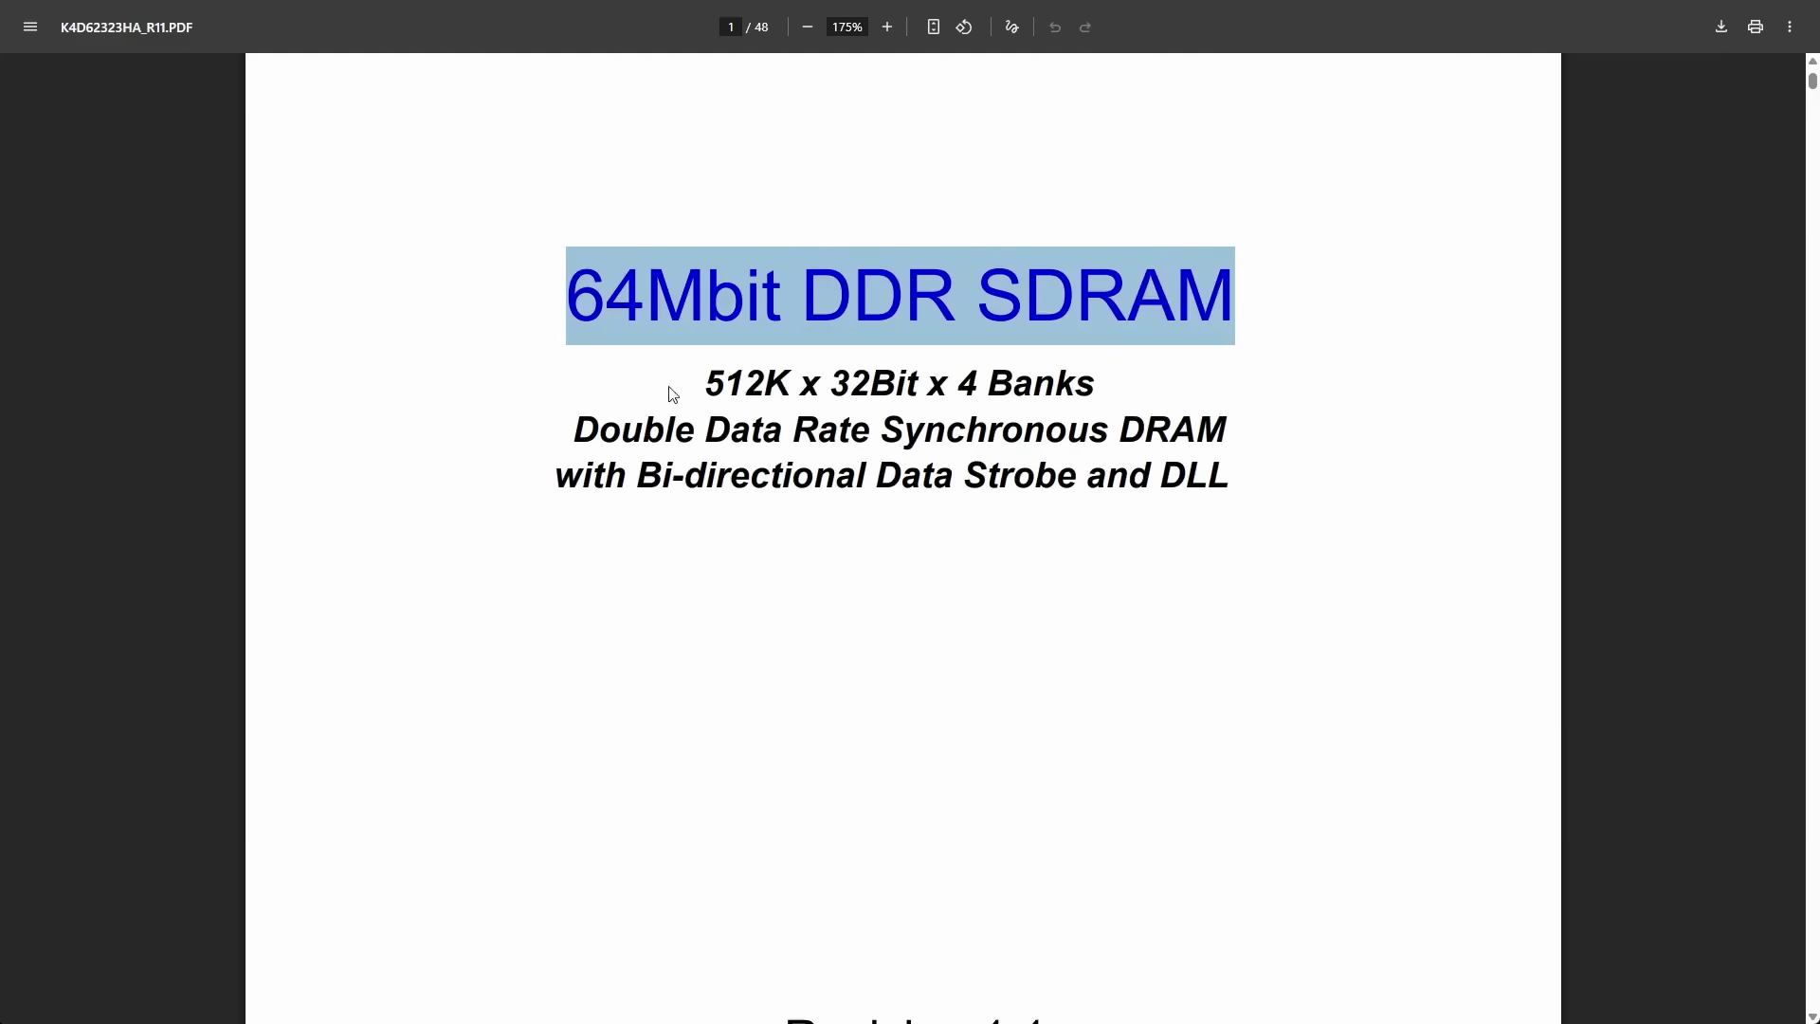
Highlight the memory organization line on the K4D62323HA datasheet's cover, and data pins including DQ29 to DQ31 in the pin configuration
{"action": "left_click_drag", "start_coordinate": [670, 390], "coordinate": [1104, 387]}
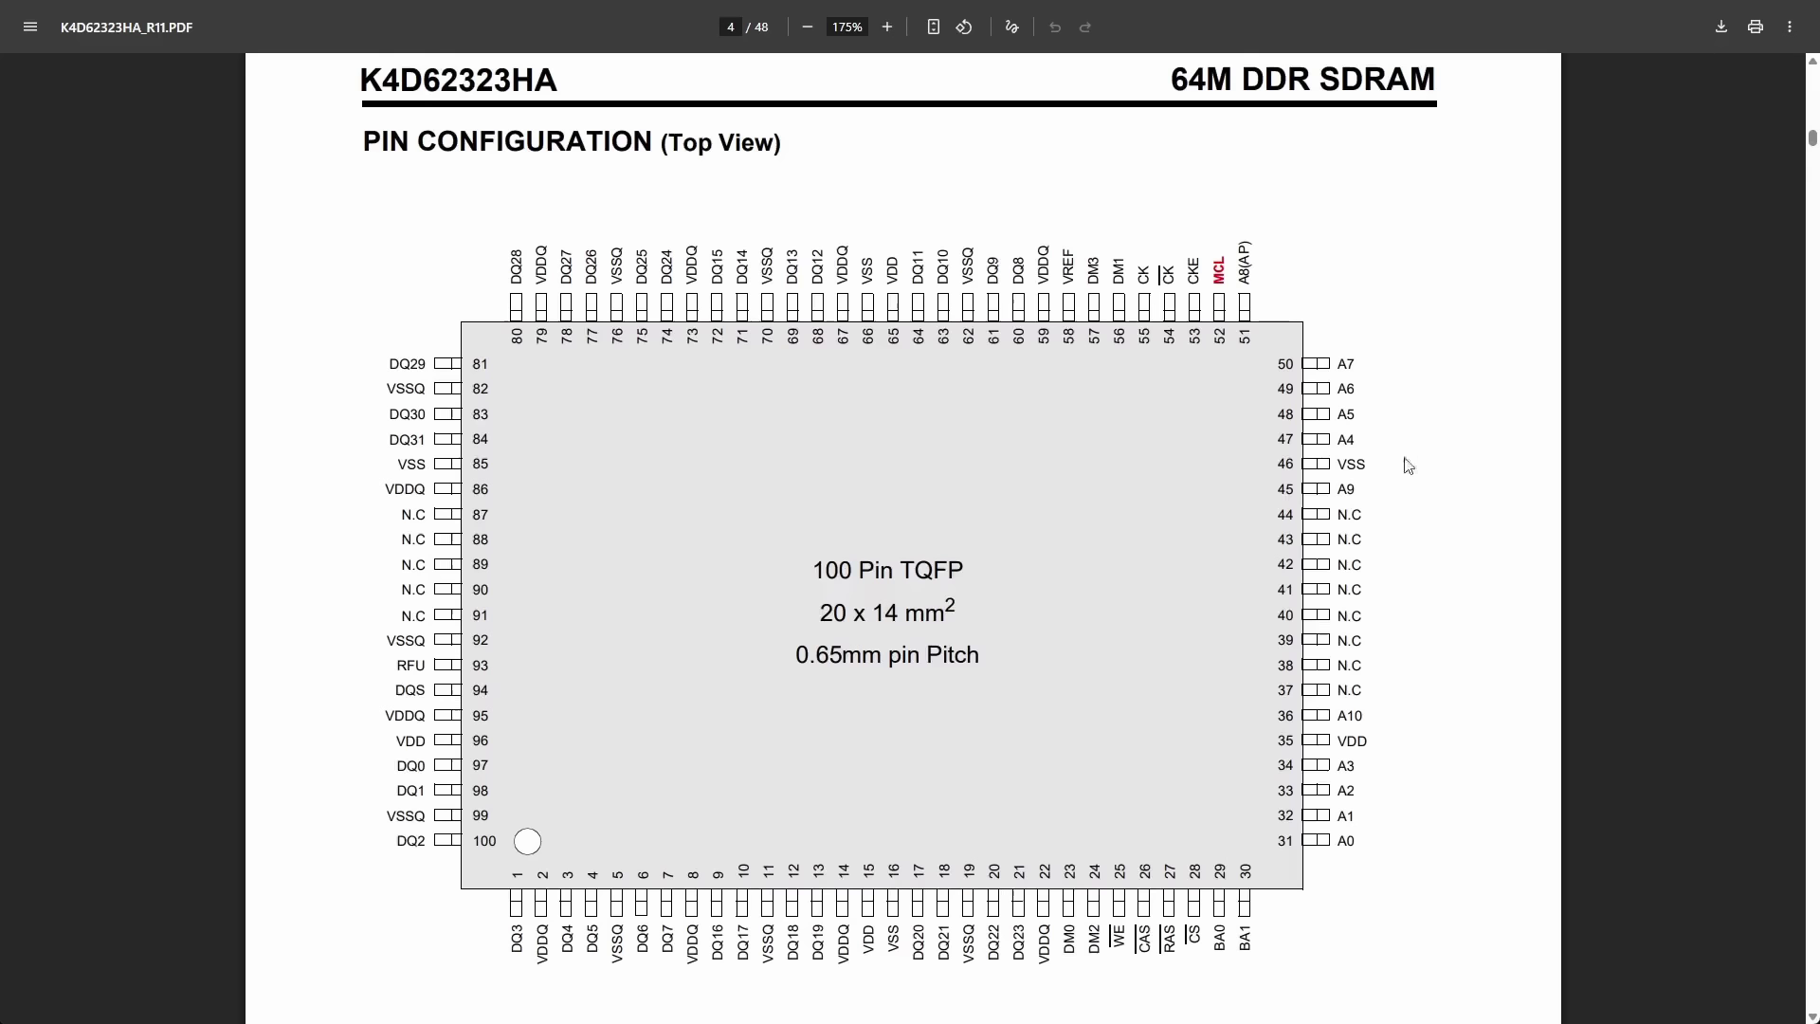
{"action": "left_click_drag", "start_coordinate": [389, 368], "coordinate": [420, 442]}
{"action": "left_click_drag", "start_coordinate": [393, 765], "coordinate": [436, 765]}
{"action": "left_click_drag", "start_coordinate": [386, 441], "coordinate": [425, 452]}
{"action": "scroll", "coordinate": [1500, 429], "scroll_direction": "down", "scroll_amount": 1}
{"action": "left_click", "coordinate": [1499, 428]}
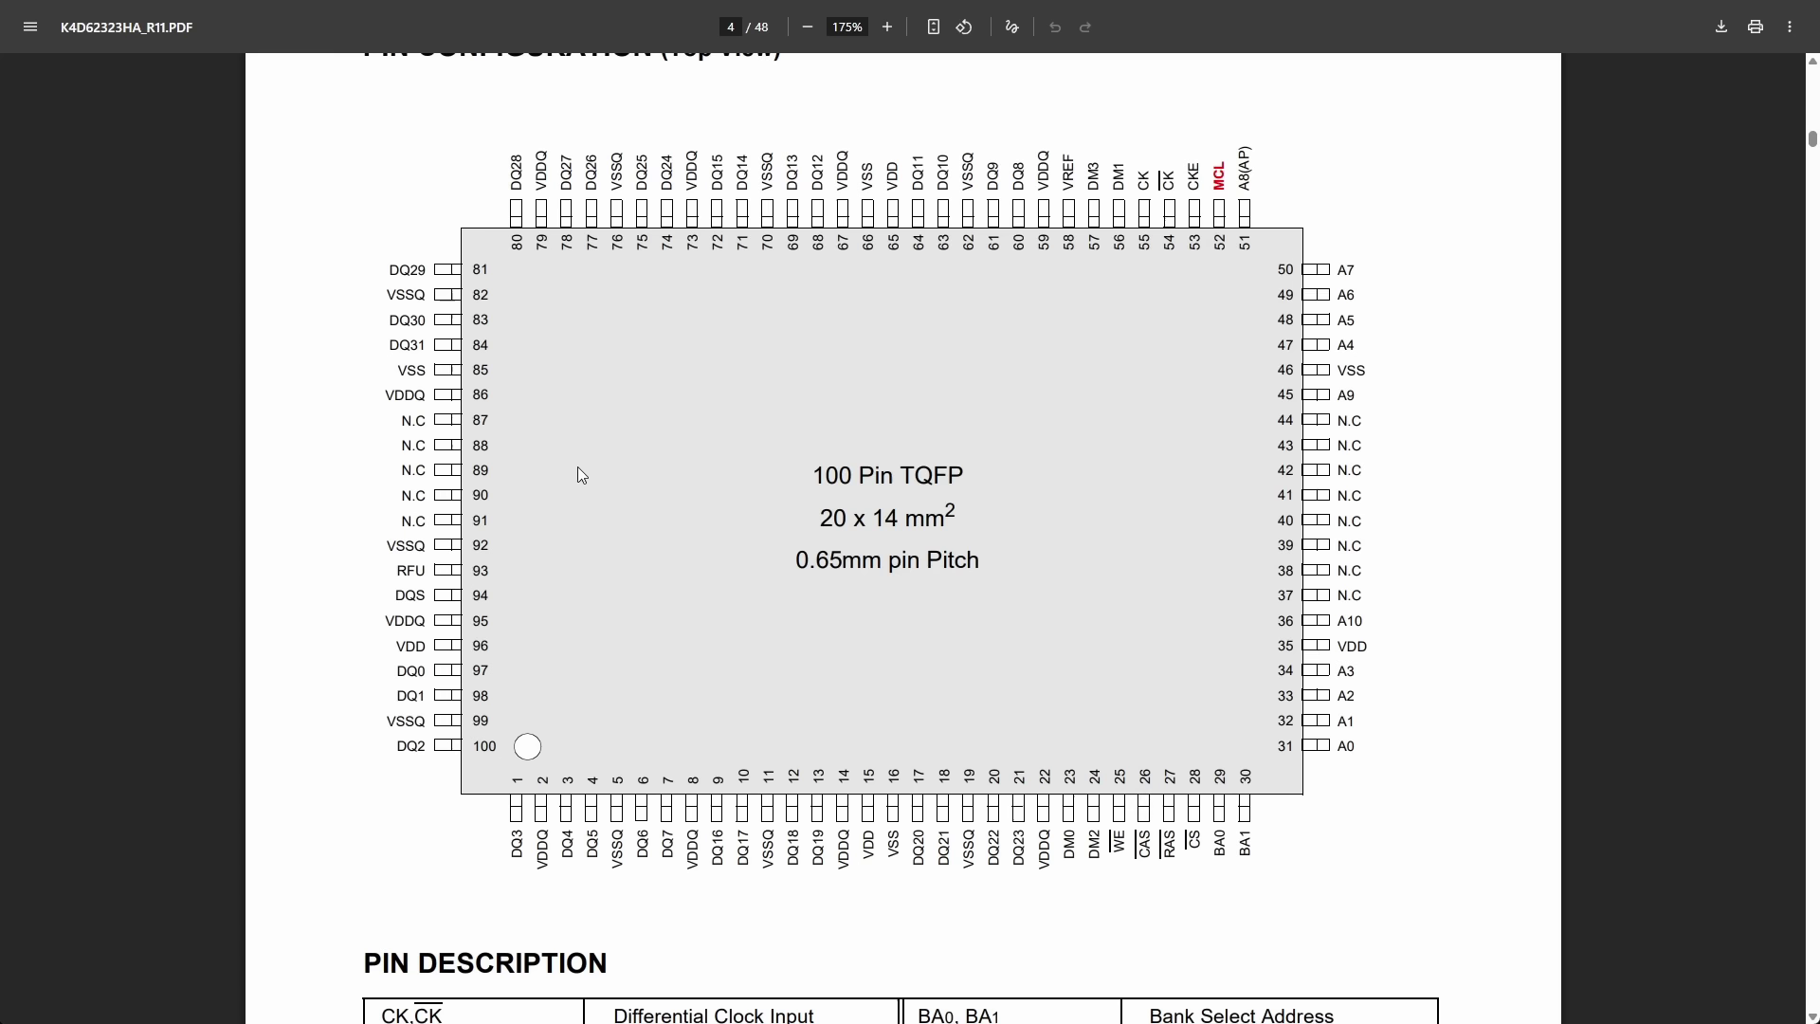
Mark the CS control pin and address pins A7 to A4 in the pin configuration diagram
{"action": "left_click_drag", "start_coordinate": [1191, 866], "coordinate": [1194, 827]}
{"action": "left_click_drag", "start_coordinate": [1338, 267], "coordinate": [1361, 338]}
{"action": "left_click", "coordinate": [1061, 470]}
Clear the stray selection and highlight data pins DQ30 and DQ31 in the pin configuration diagram
{"action": "left_click_drag", "start_coordinate": [448, 287], "coordinate": [495, 343]}
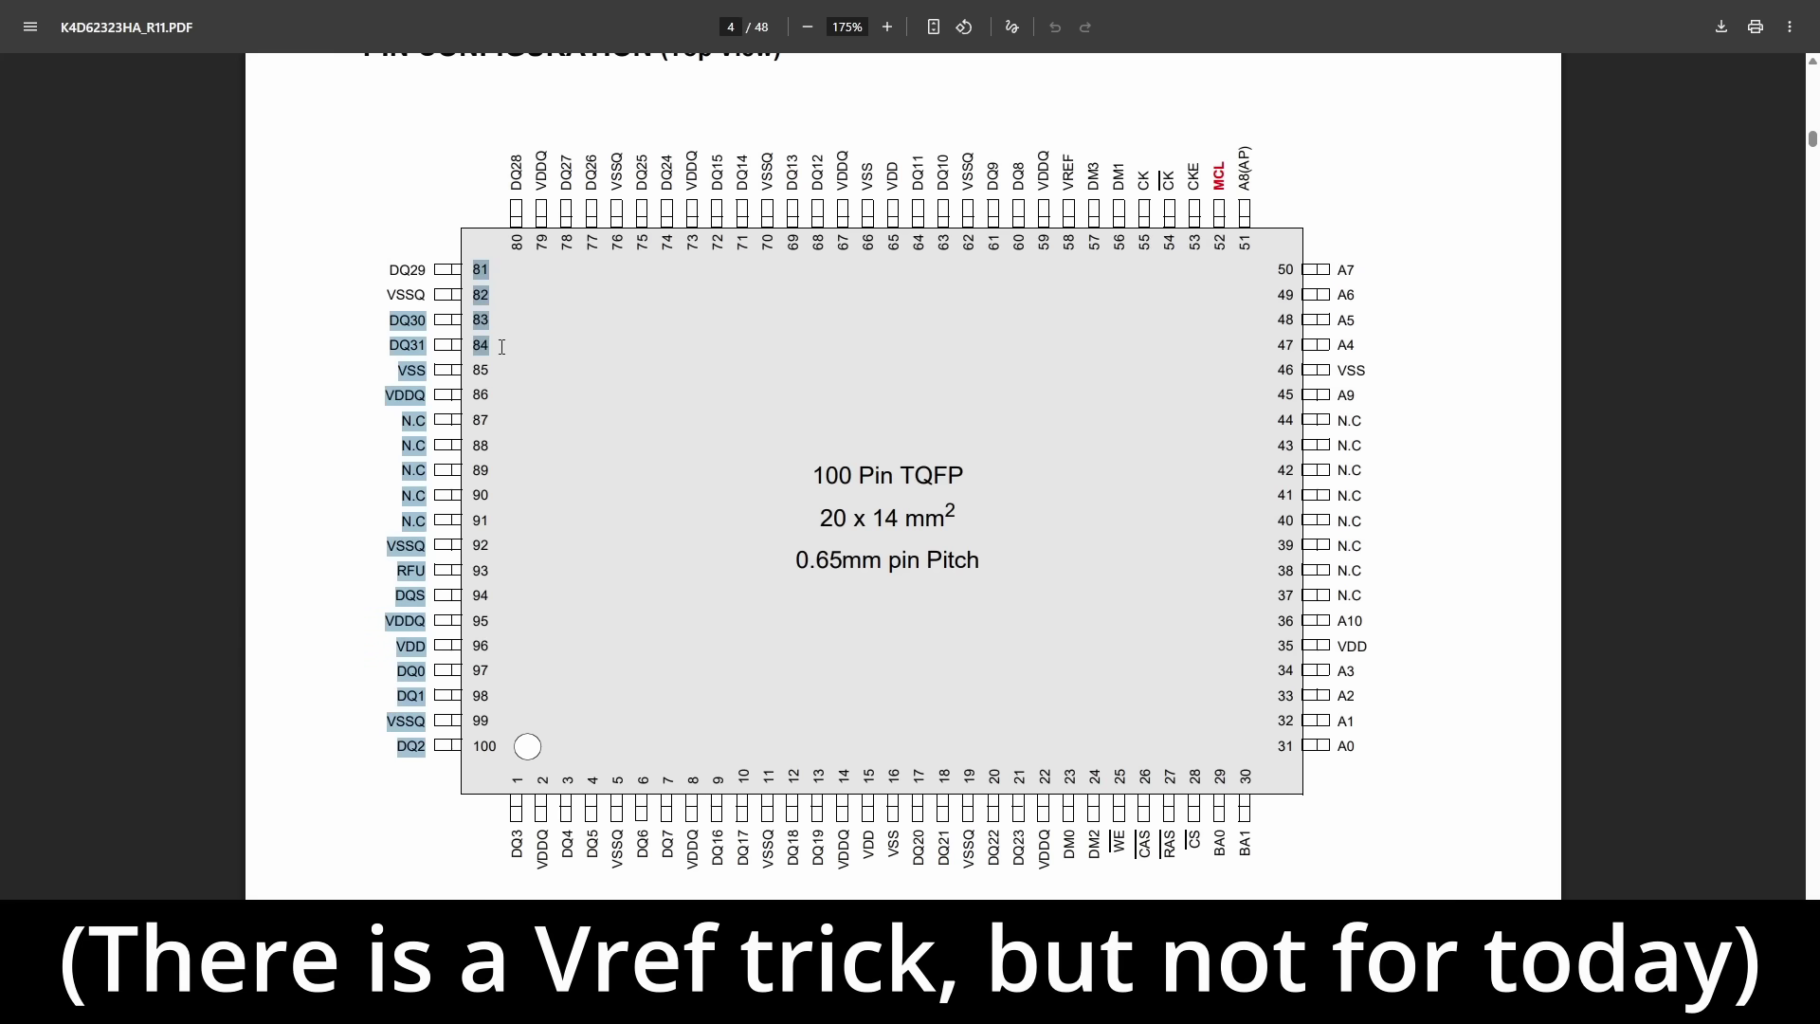
{"action": "left_click", "coordinate": [410, 291]}
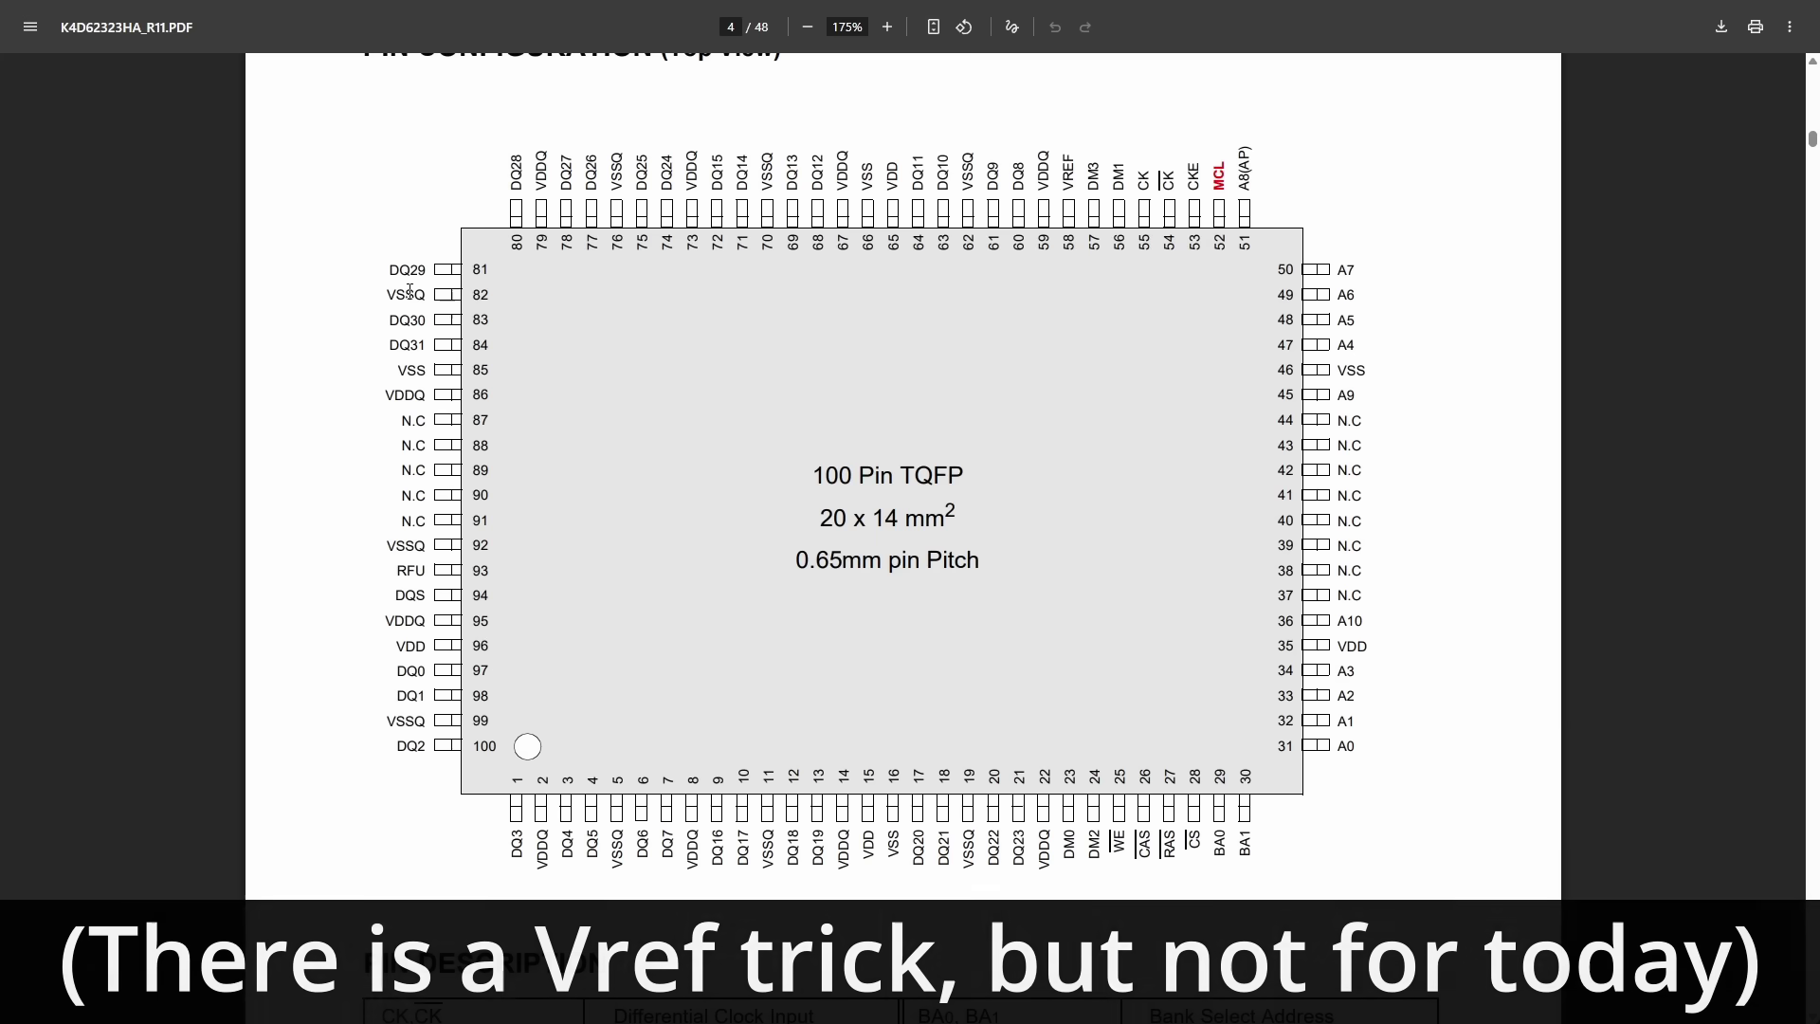
{"action": "left_click_drag", "start_coordinate": [380, 312], "coordinate": [438, 347]}
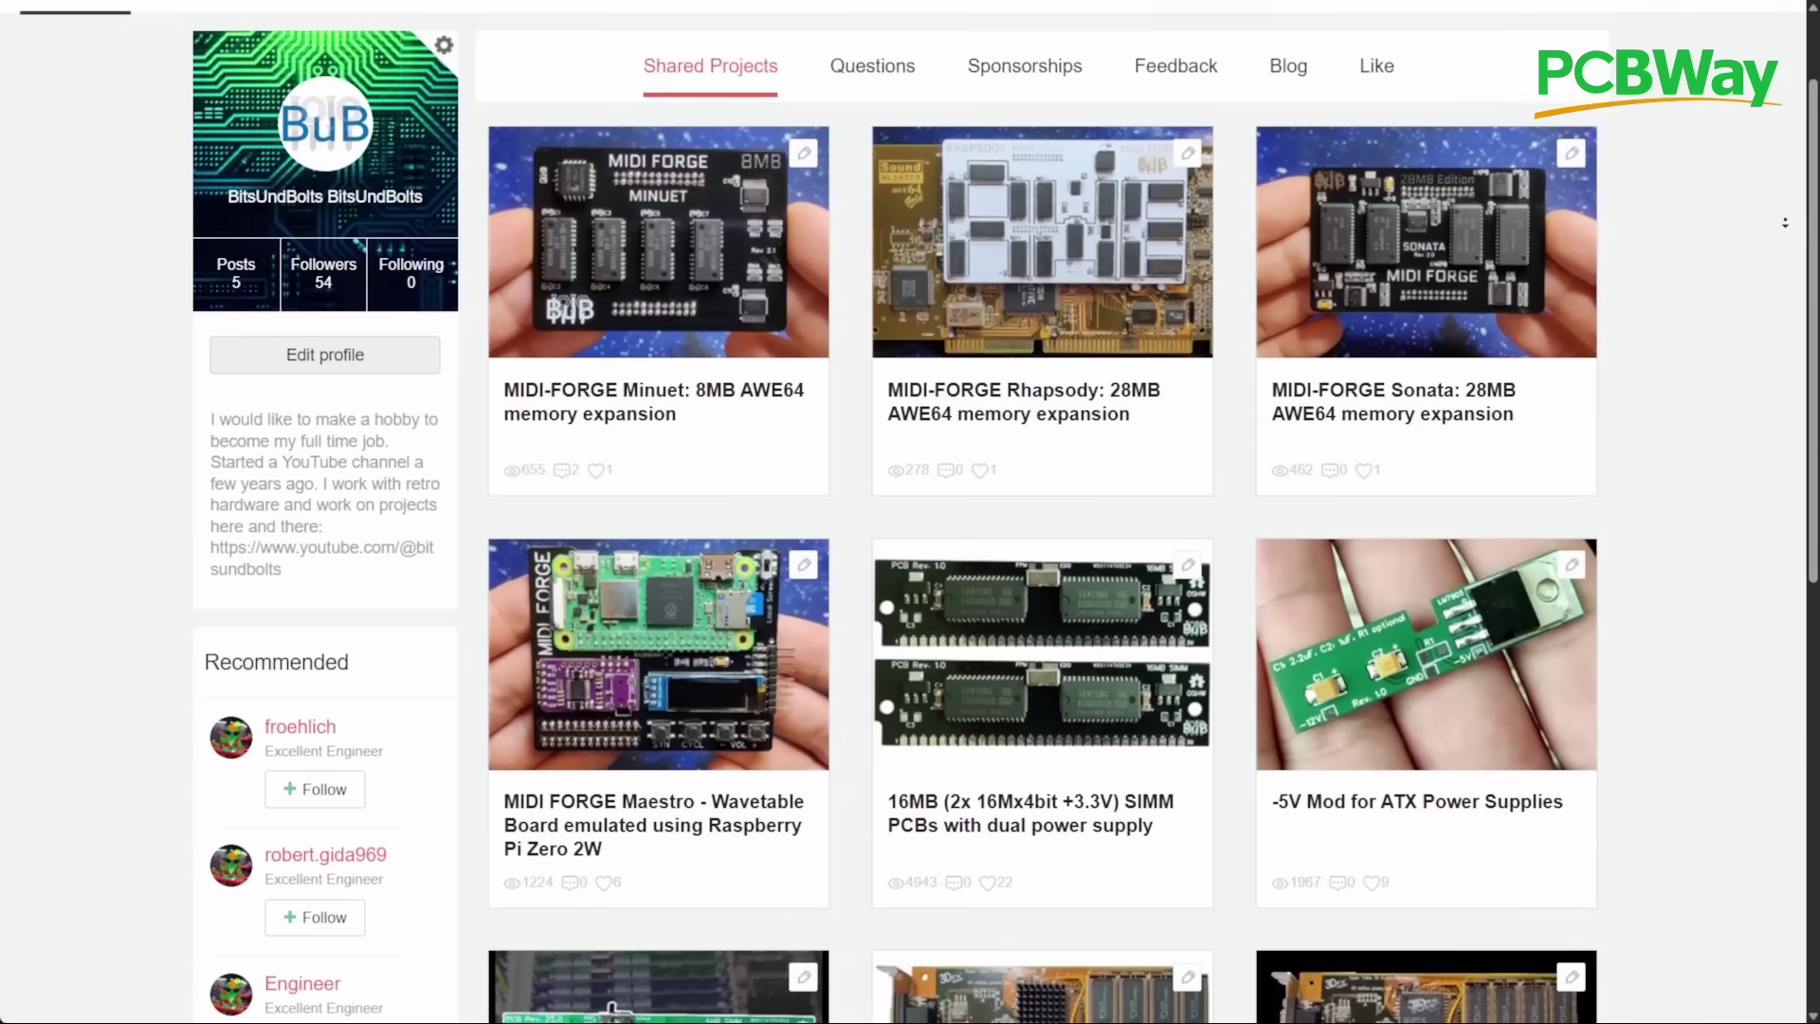
Look through the shared projects on the PCBWay profile page
{"action": "scroll", "coordinate": [910, 512], "scroll_direction": "down", "scroll_amount": 2}
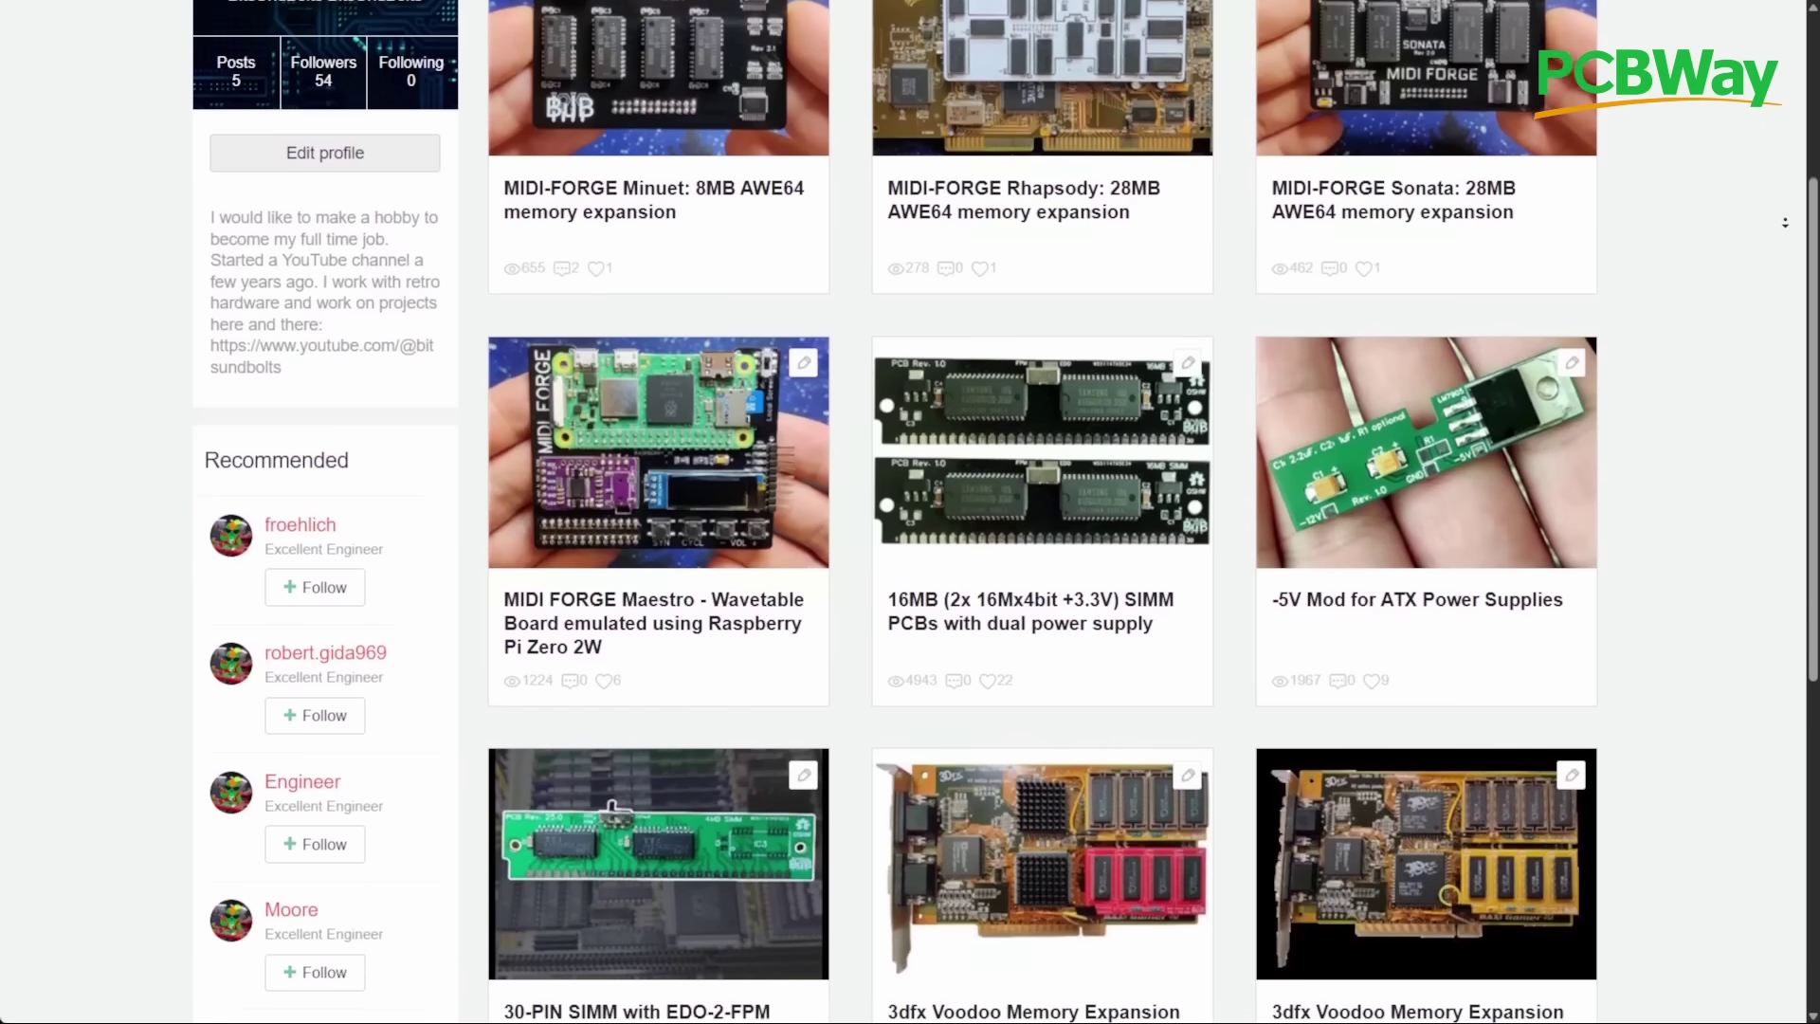
{"action": "scroll", "coordinate": [910, 512], "scroll_direction": "down", "scroll_amount": 1}
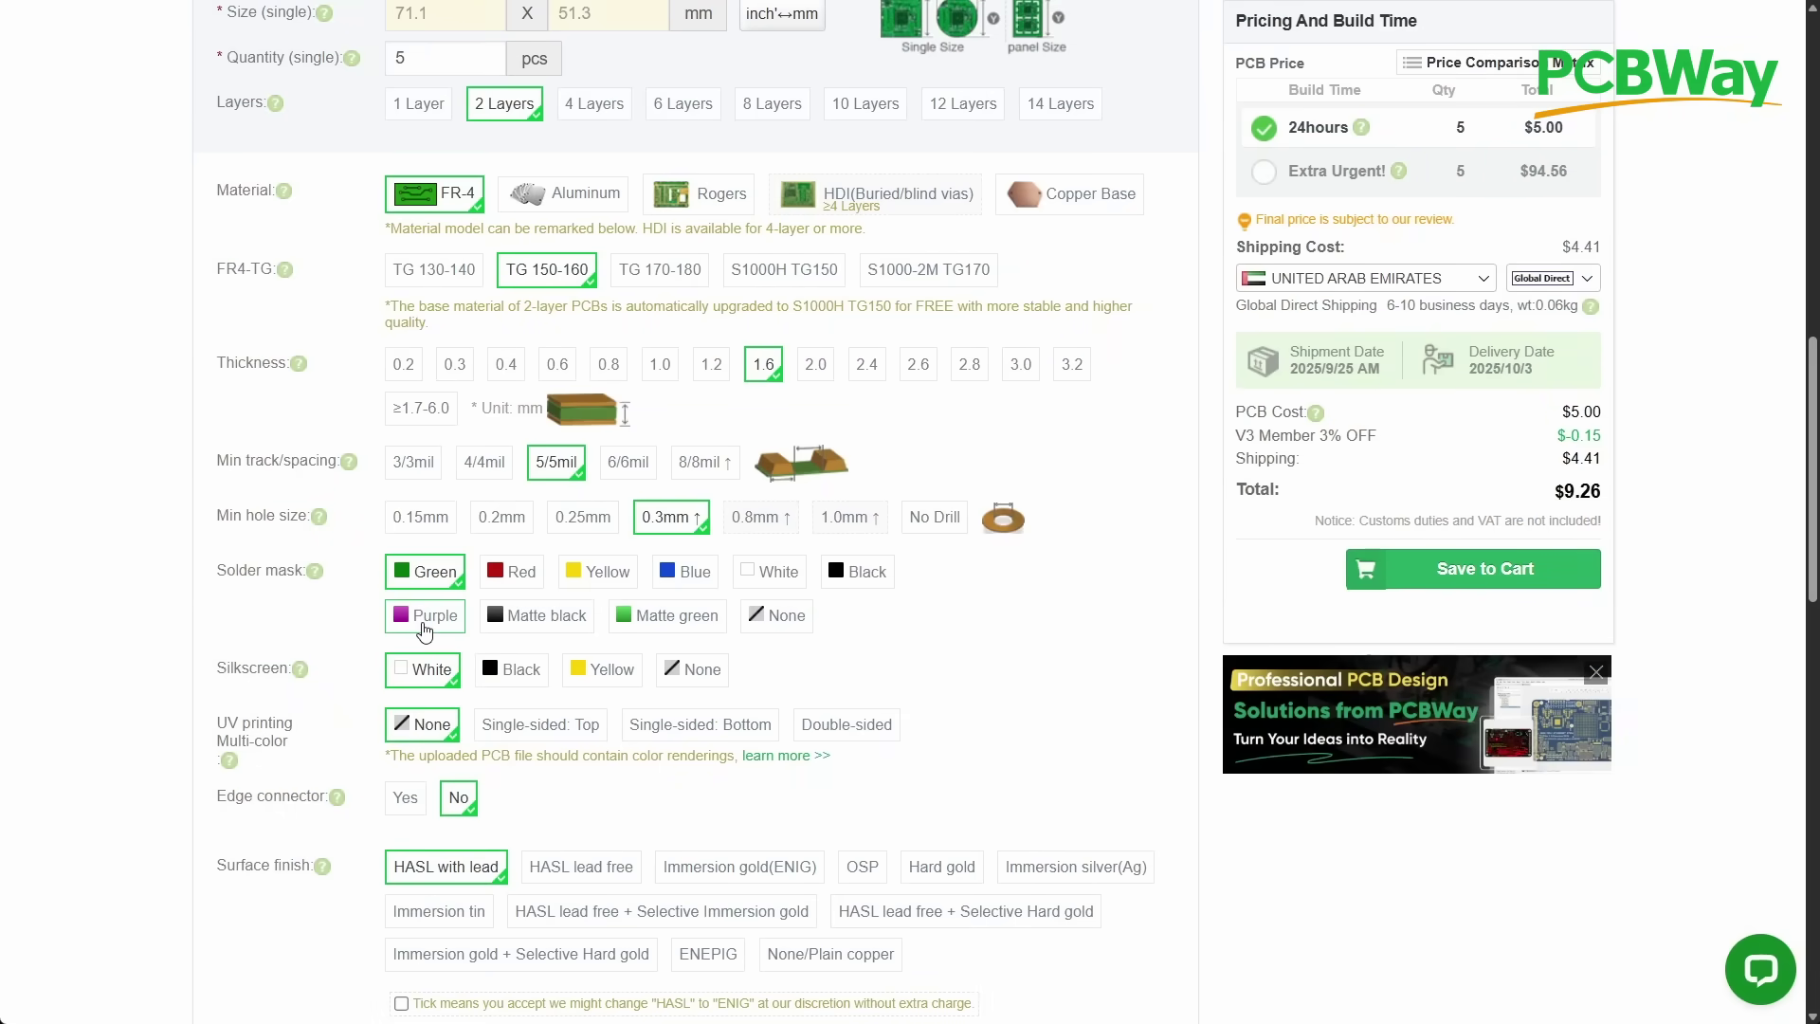
Set the solder mask color of the PCB order to purple
{"action": "left_click", "coordinate": [425, 627]}
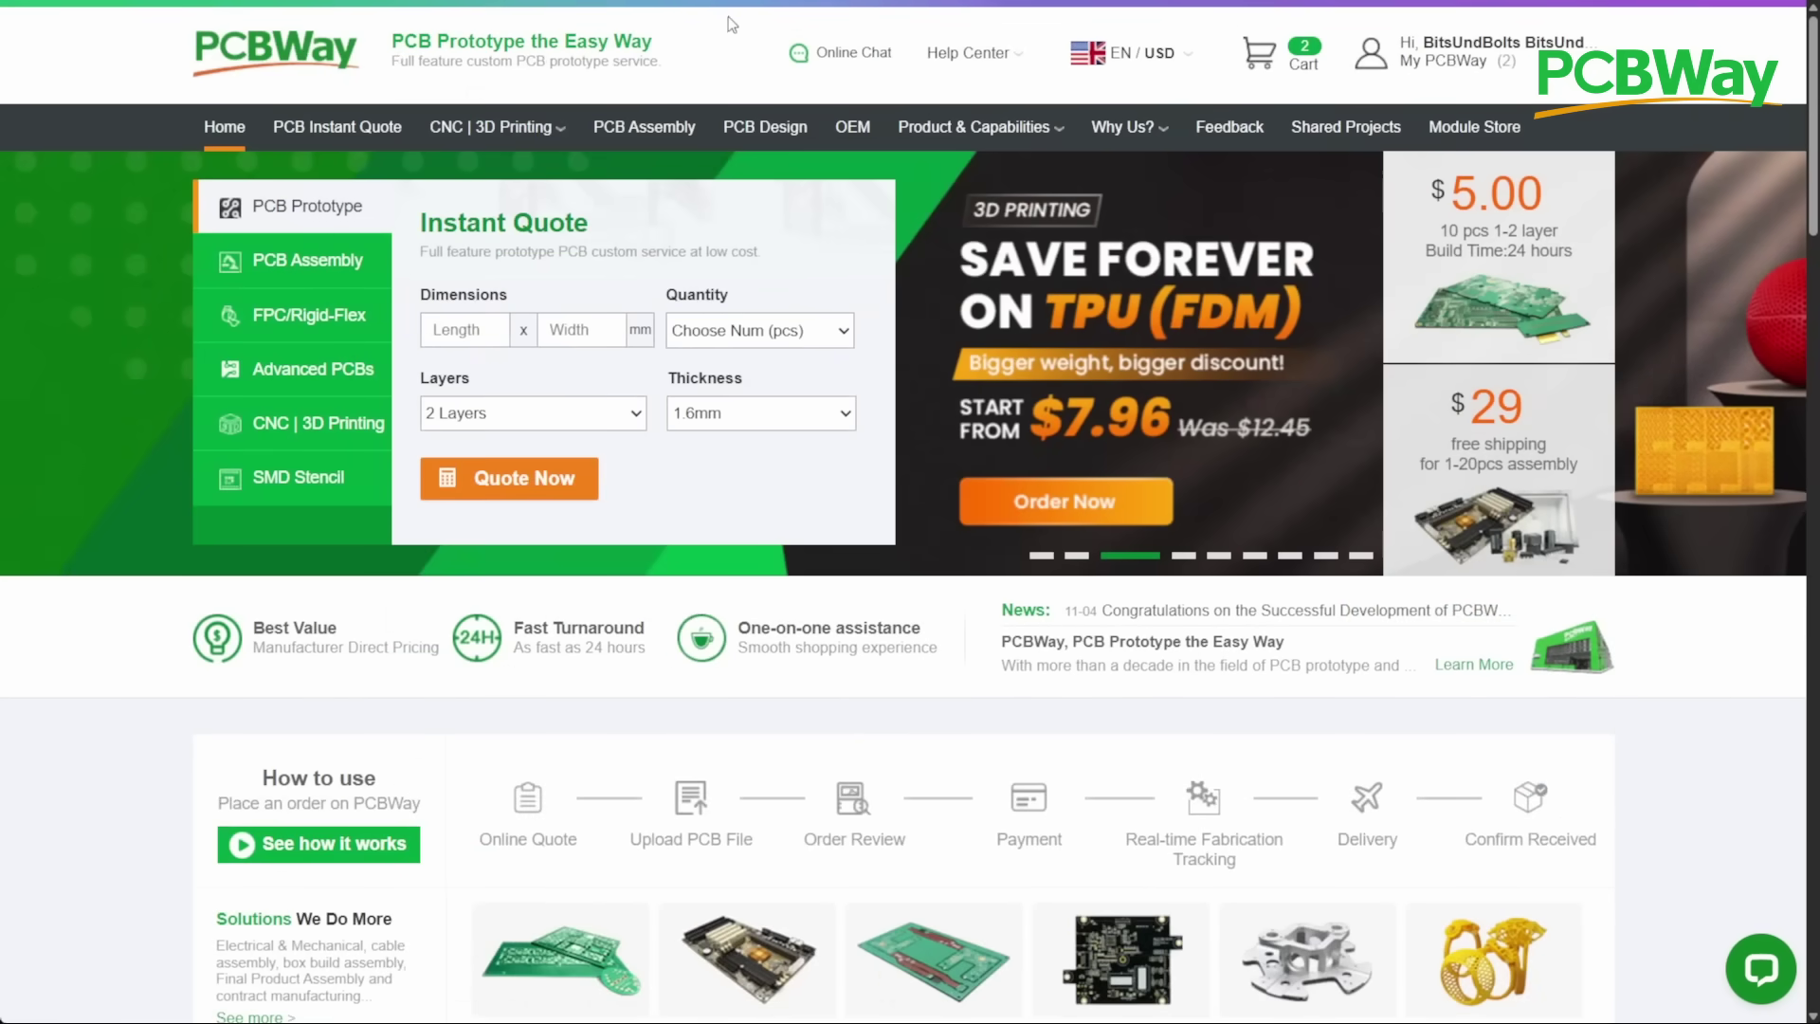
Show the available CNC machining and 3D printing services on the PCBWay home page
{"action": "mouse_move", "coordinate": [512, 133]}
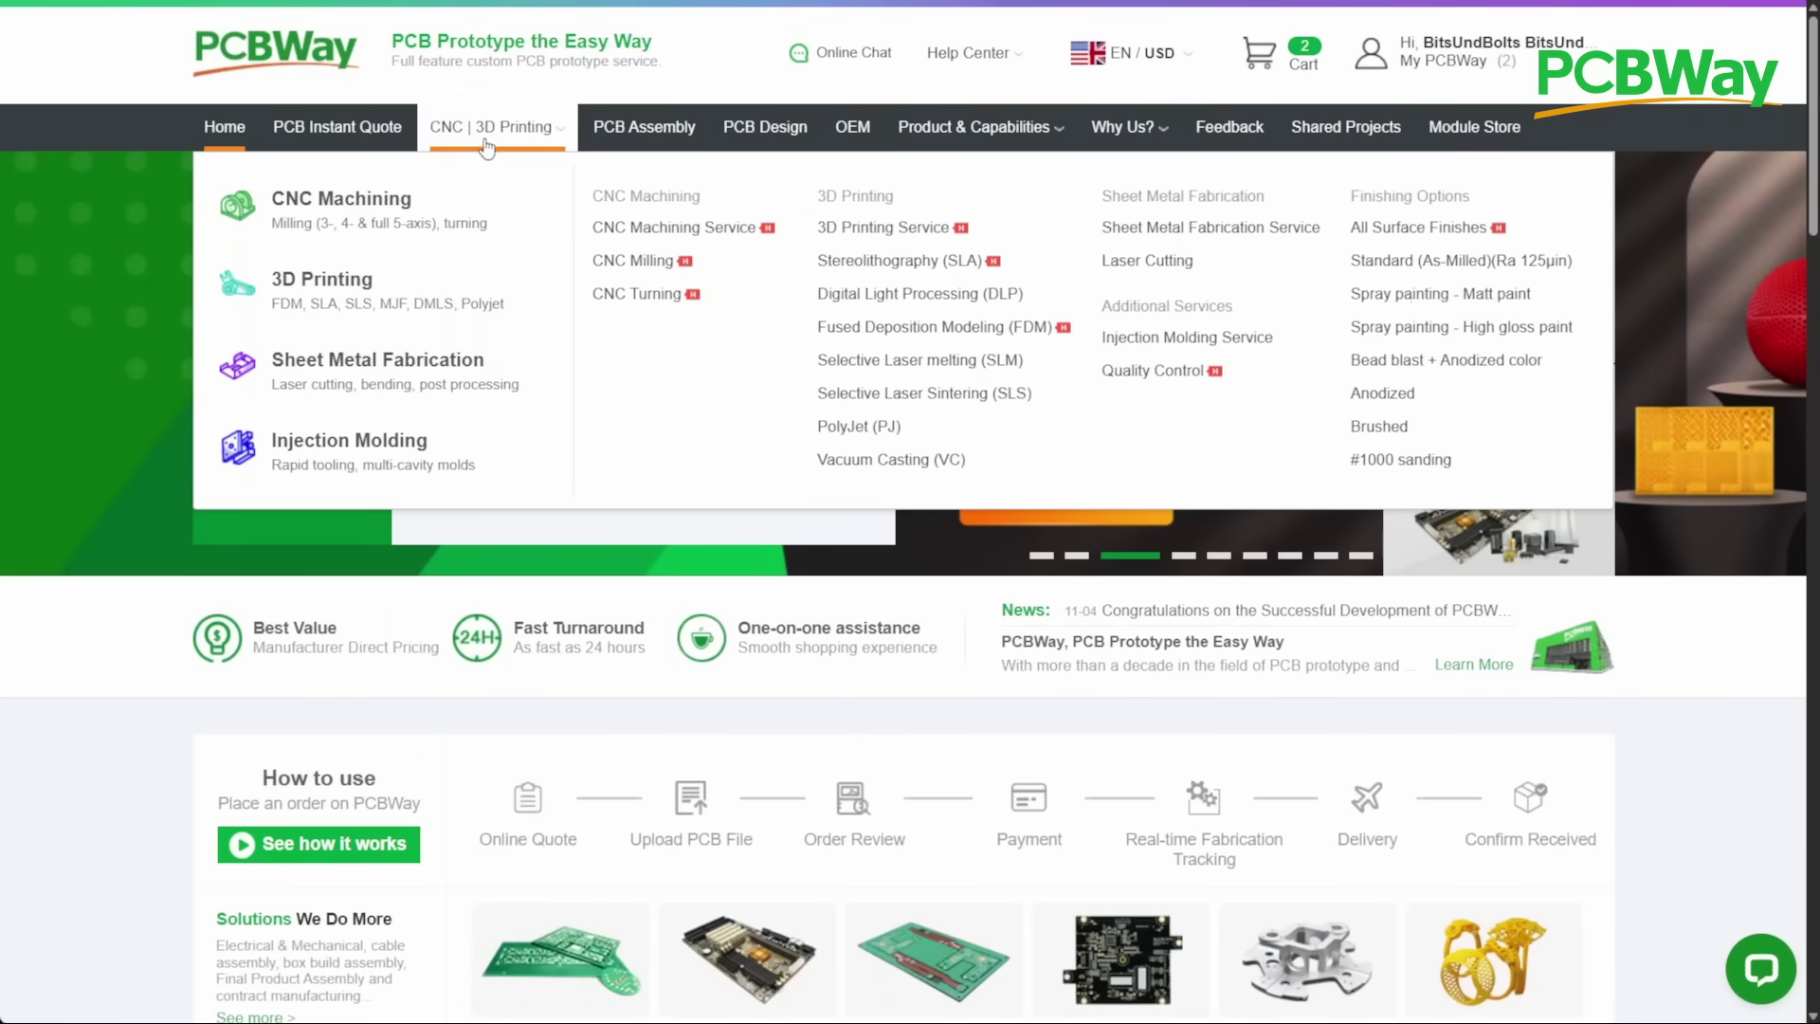